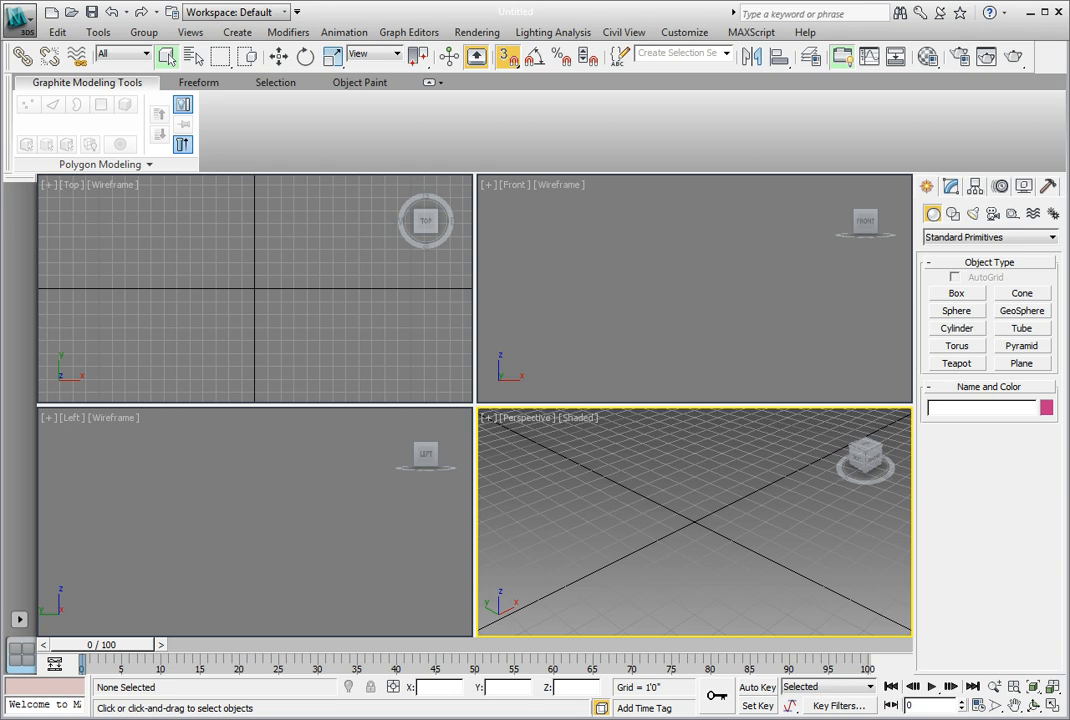
Step: Open the scene Ch03_AEC_Construct_01.max from the CH 03 folder
left_click(20, 20)
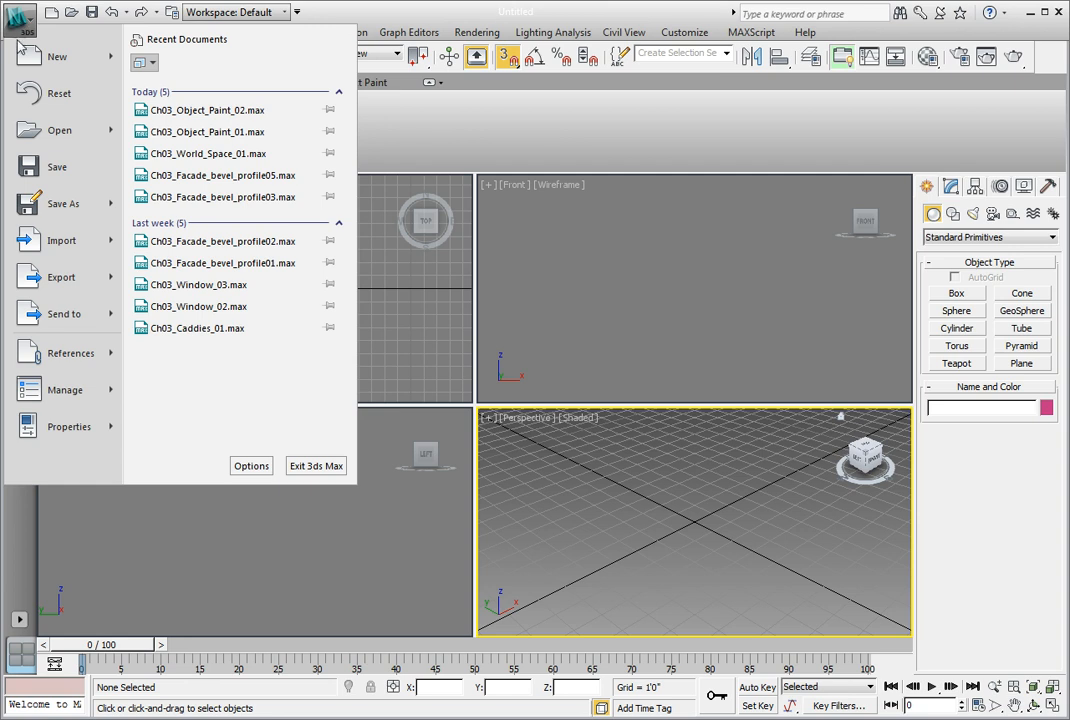
left_click(55, 130)
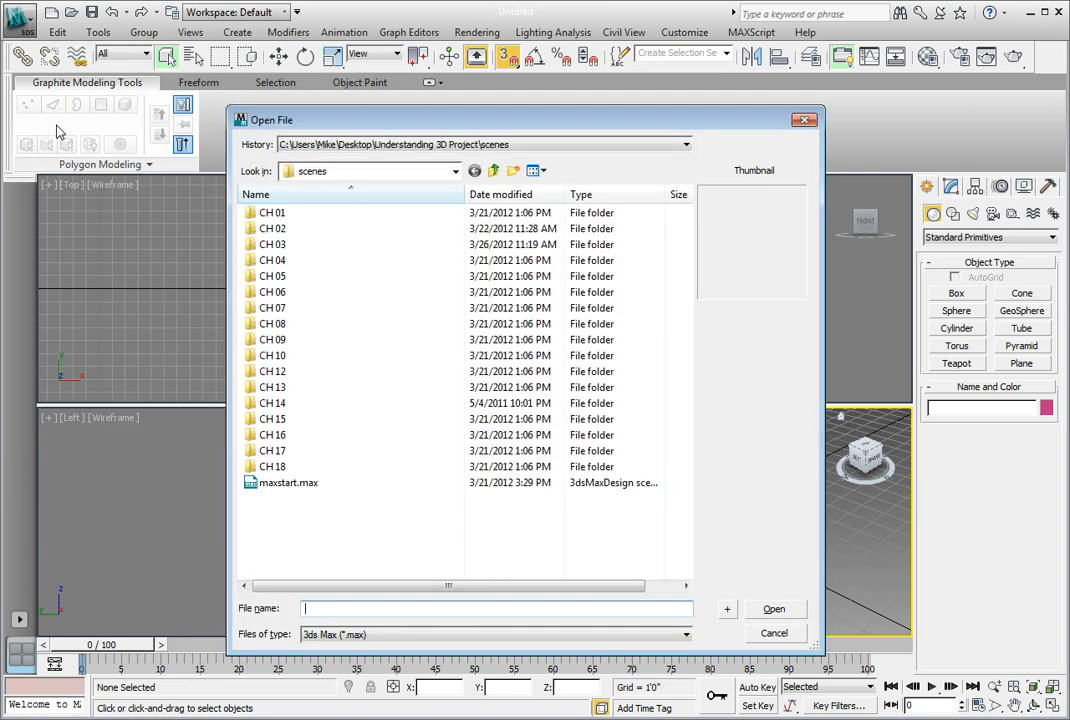
double_click(312, 246)
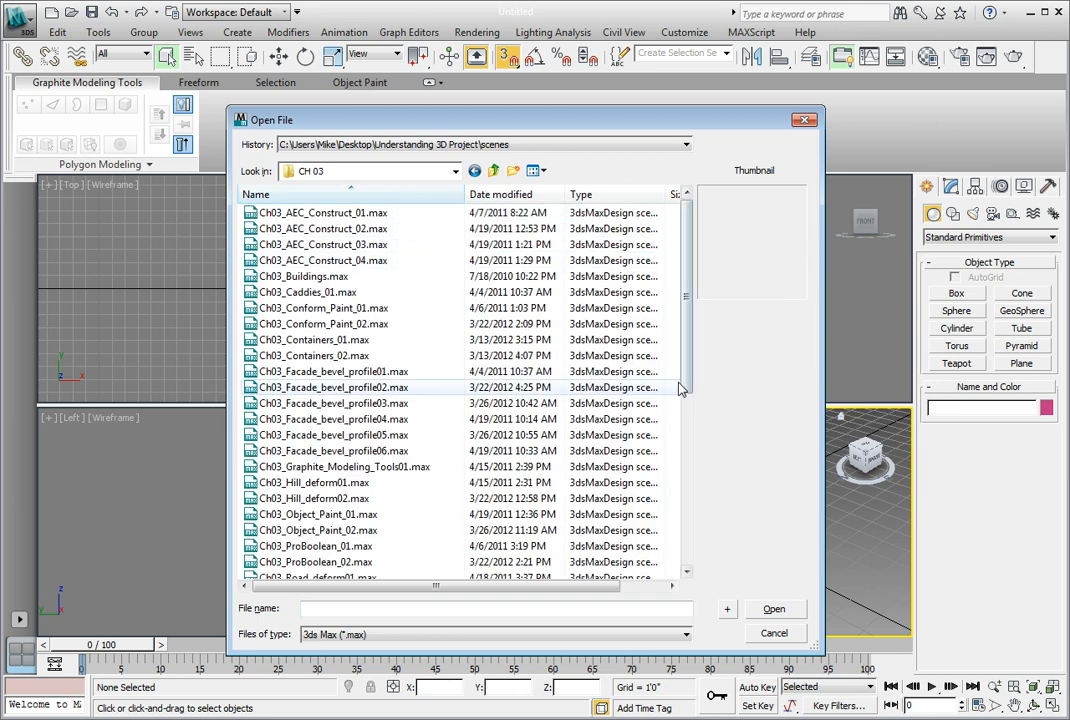
left_click(389, 214)
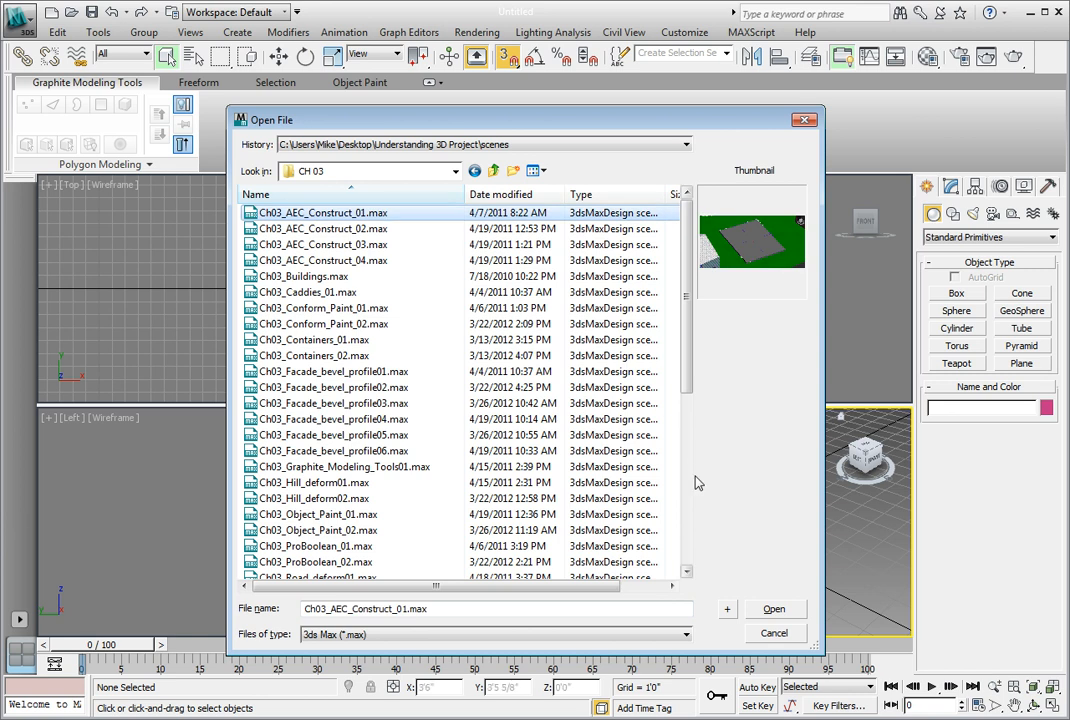
left_click(770, 608)
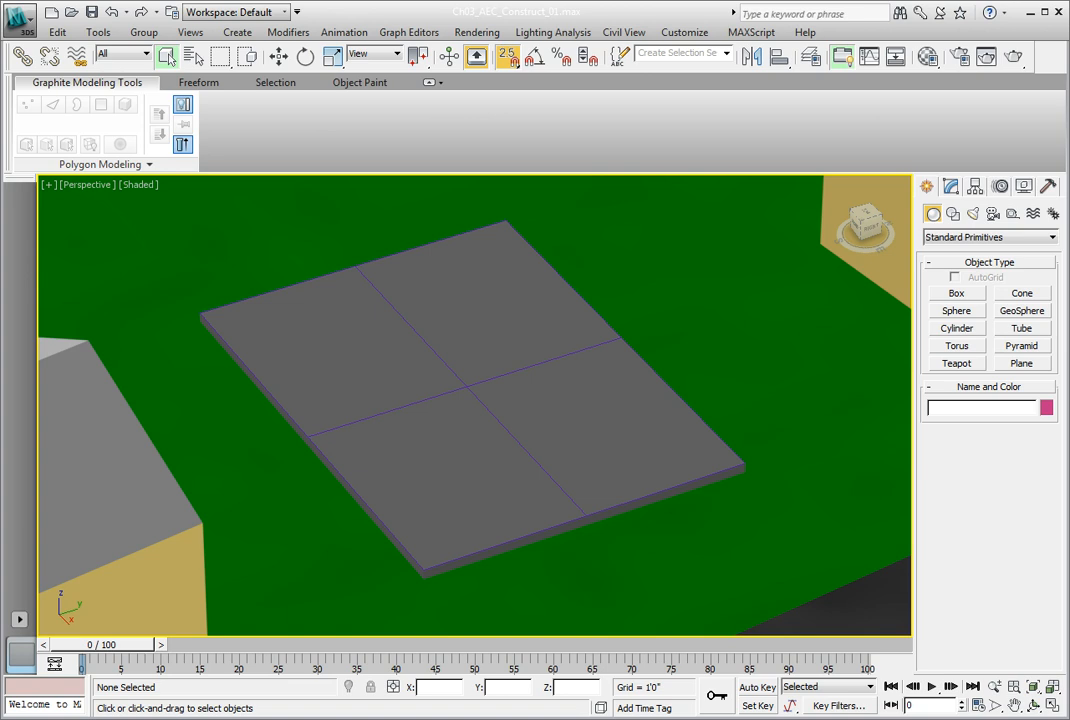
Step: Activate the grid helper on top of the gray slab as the working grid, then deselect it
left_click(478, 380)
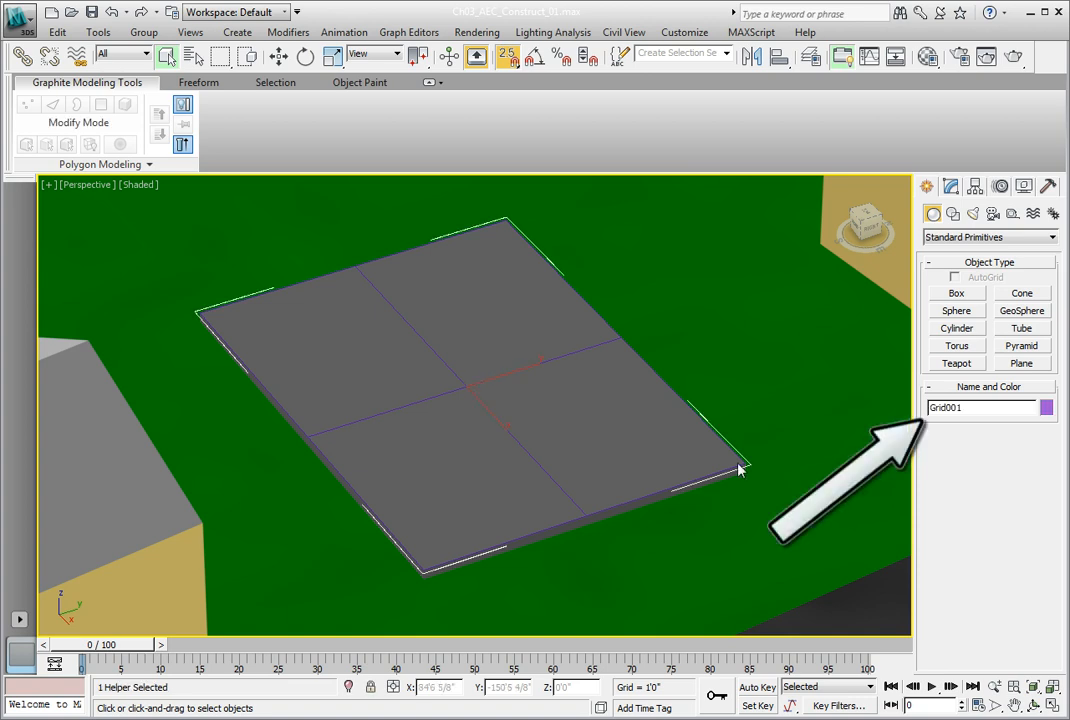
right_click(476, 382)
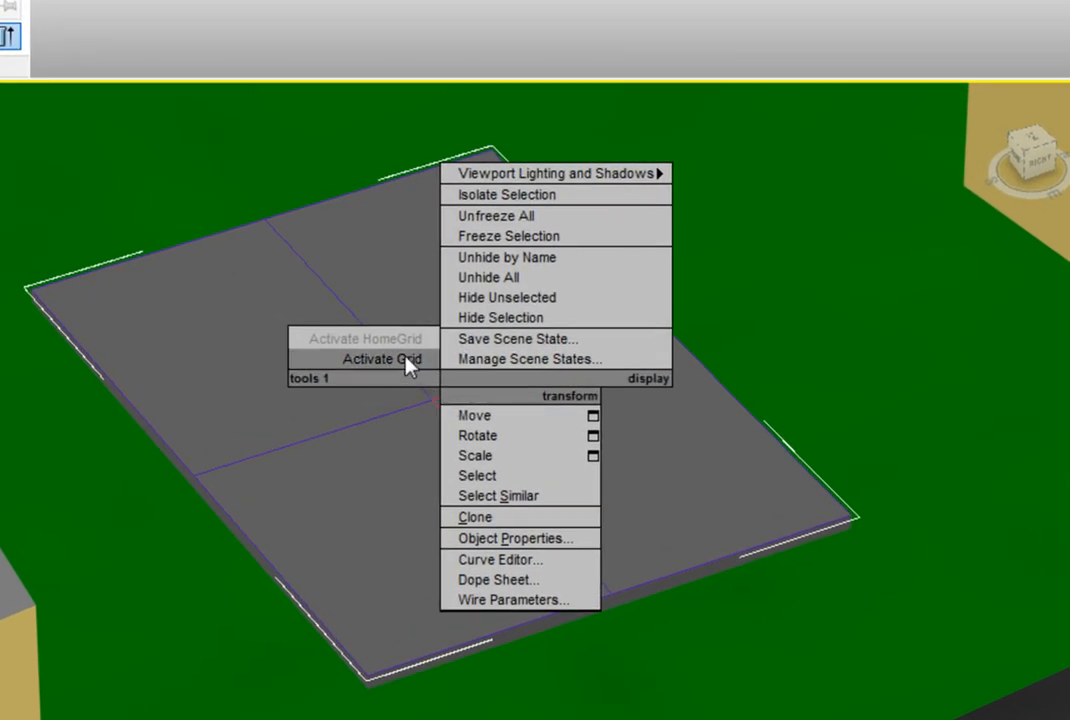
left_click(382, 359)
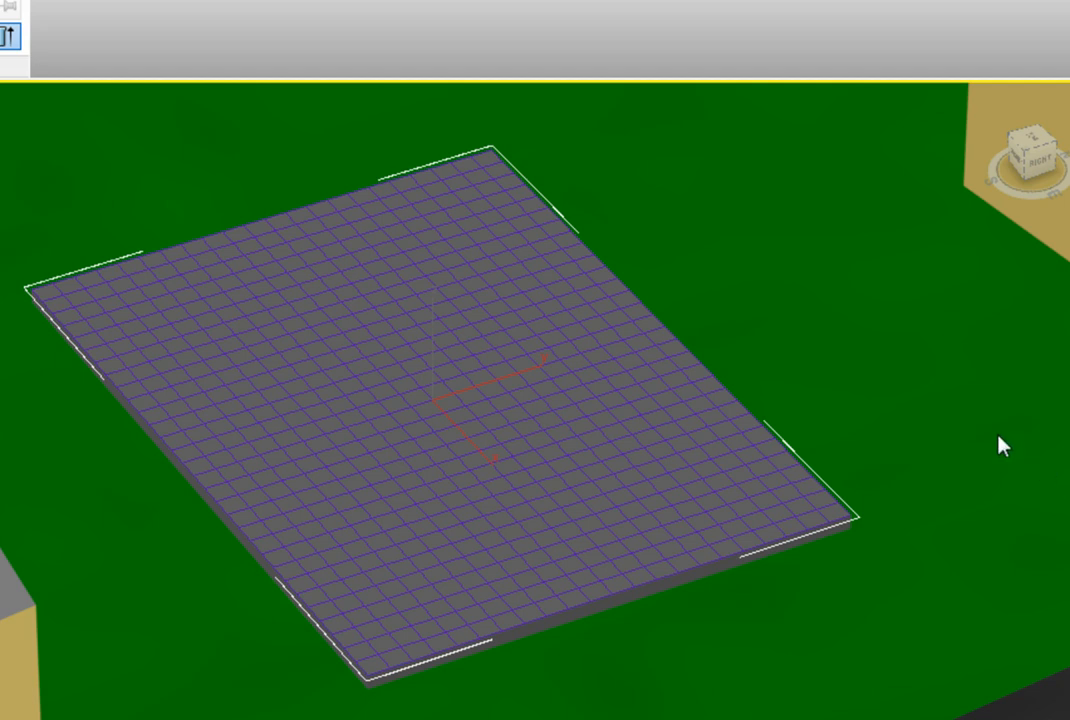
left_click(937, 419)
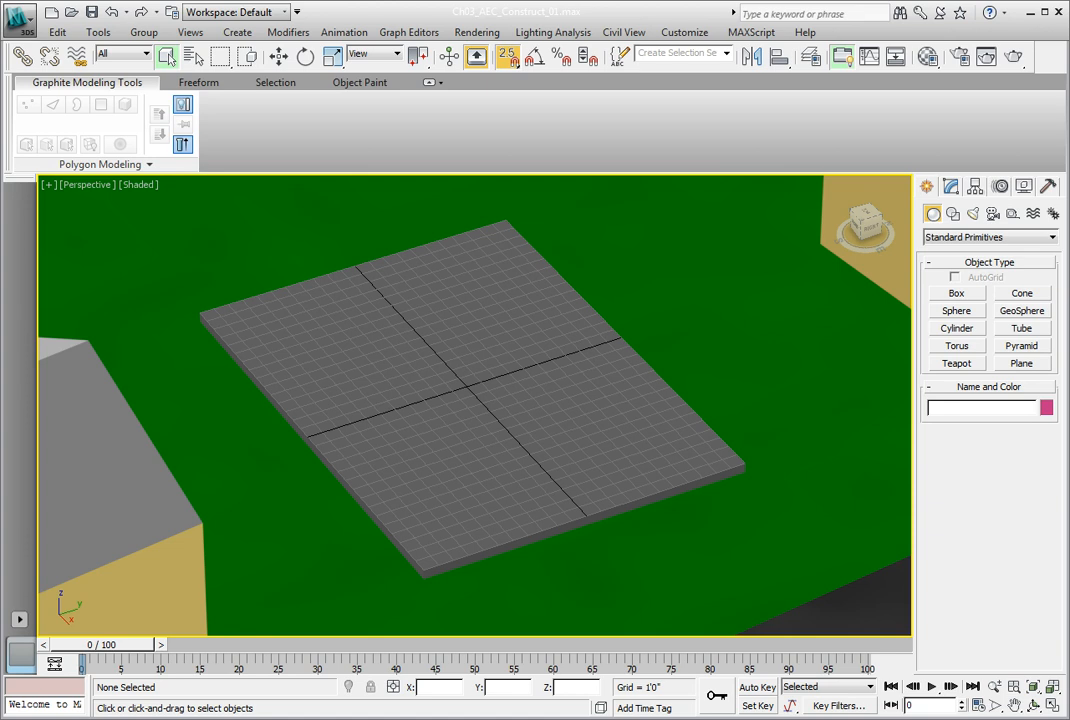
Step: Start the AEC Extended Wall tool and switch to 2D snapping with only Grid Points as the snap type
left_click(1052, 237)
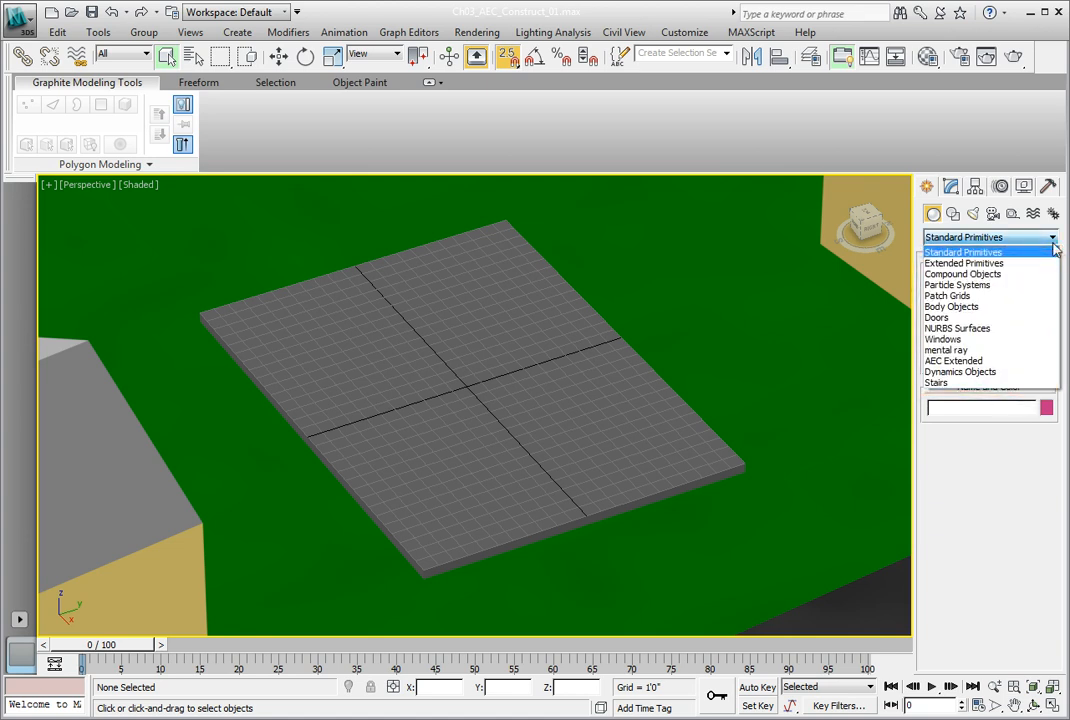
left_click(1005, 361)
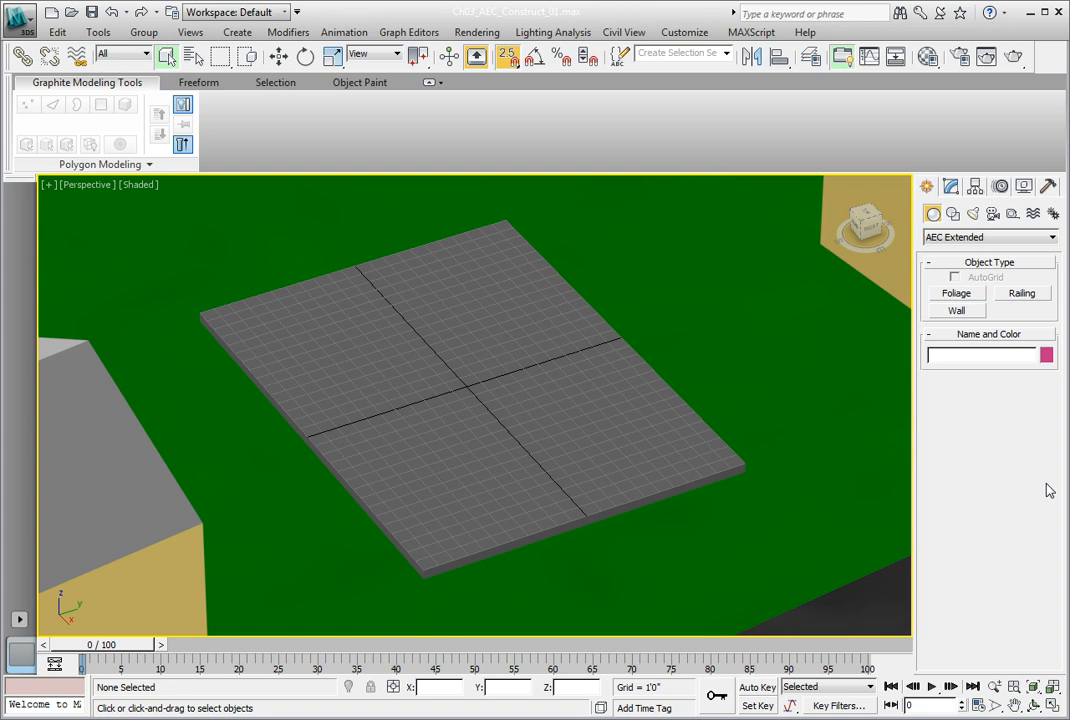
left_click(957, 311)
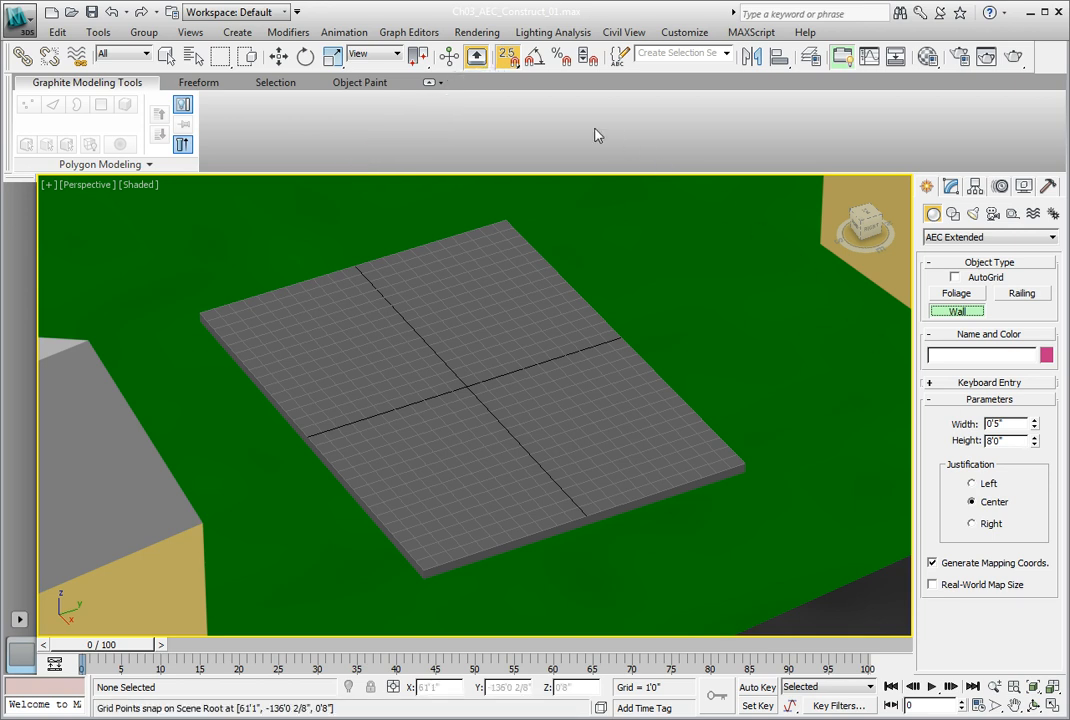
left_click_drag(509, 62, 509, 86)
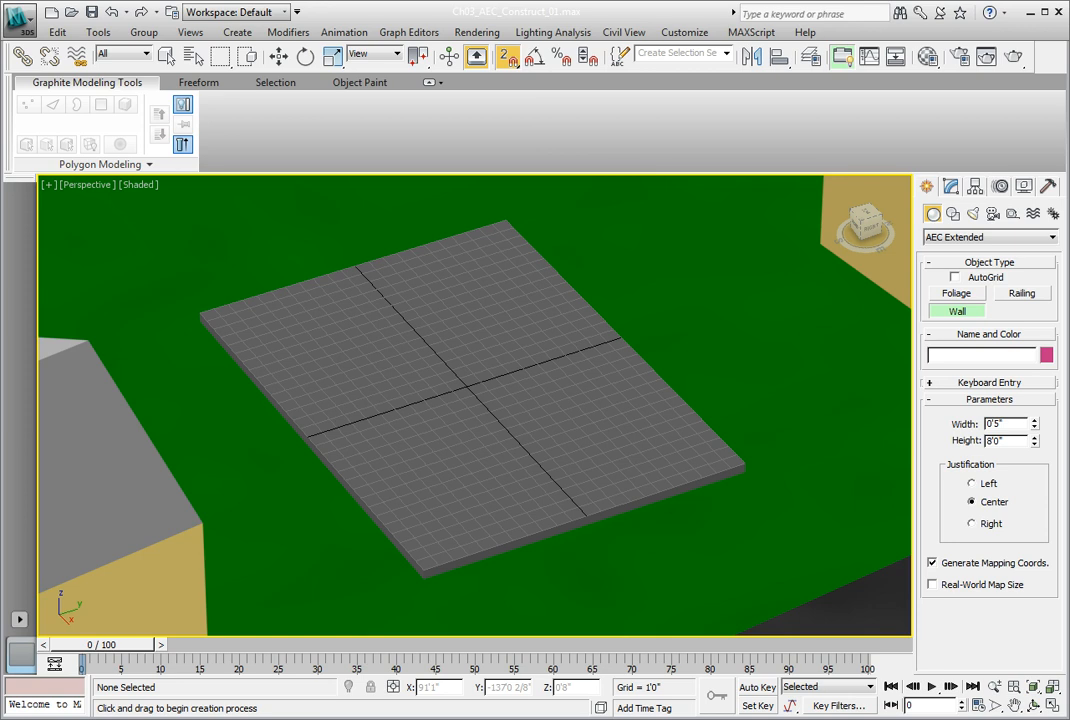
right_click(510, 57)
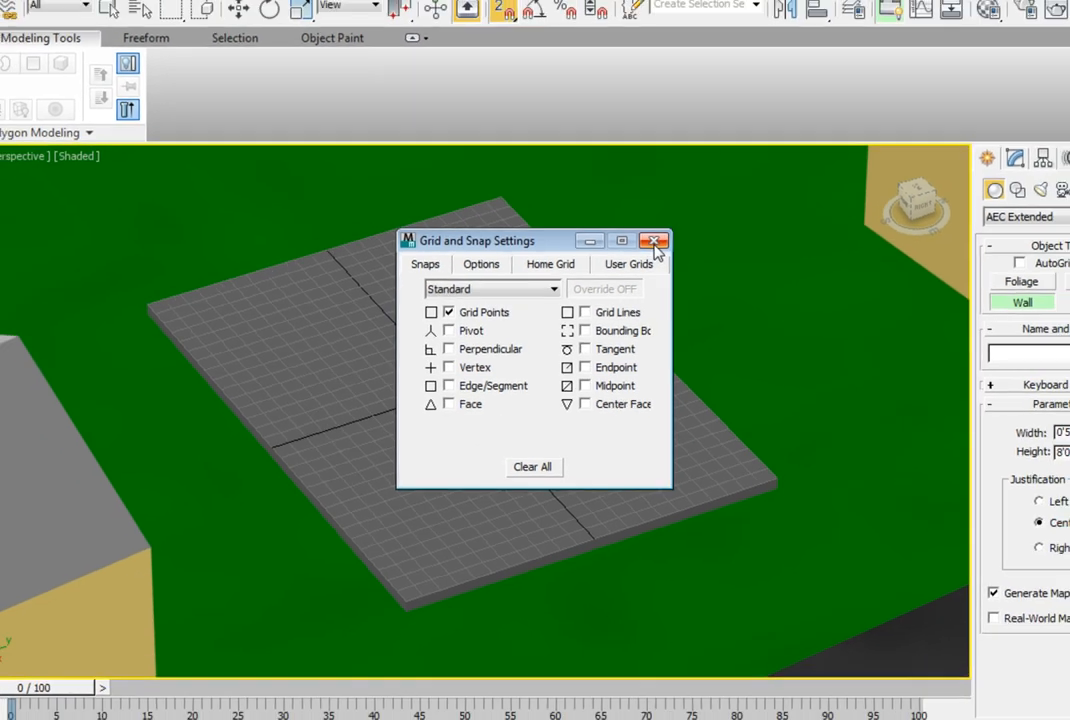
left_click(660, 231)
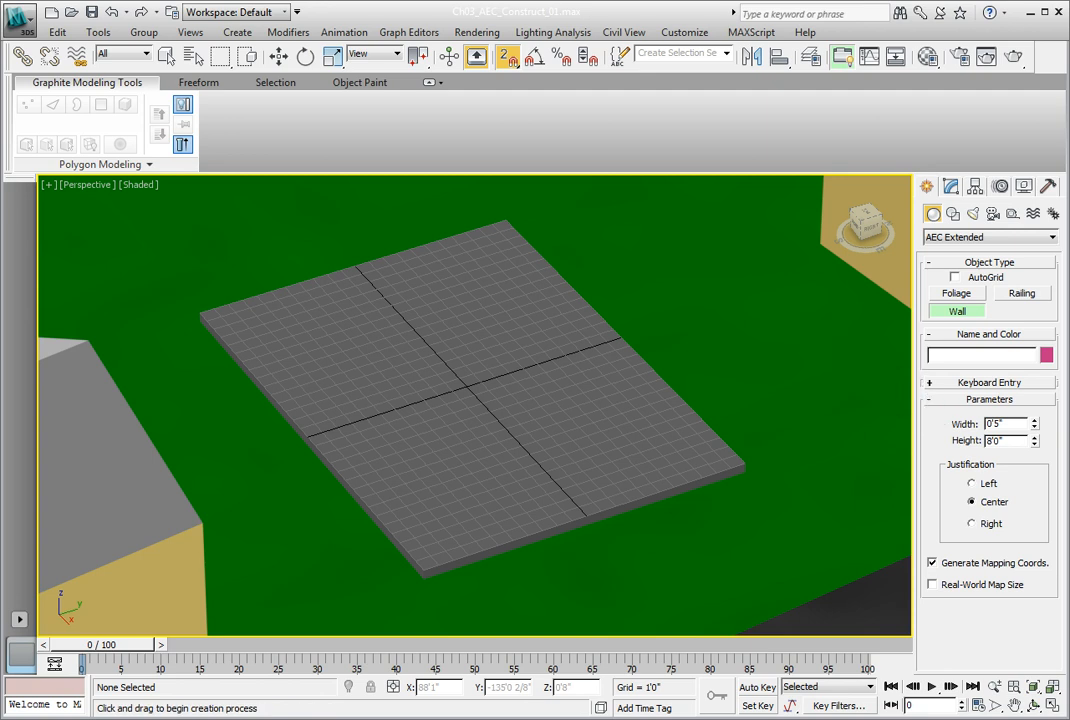
Step: Set the wall's width to 6" and its height to 12'
double_click(1005, 424)
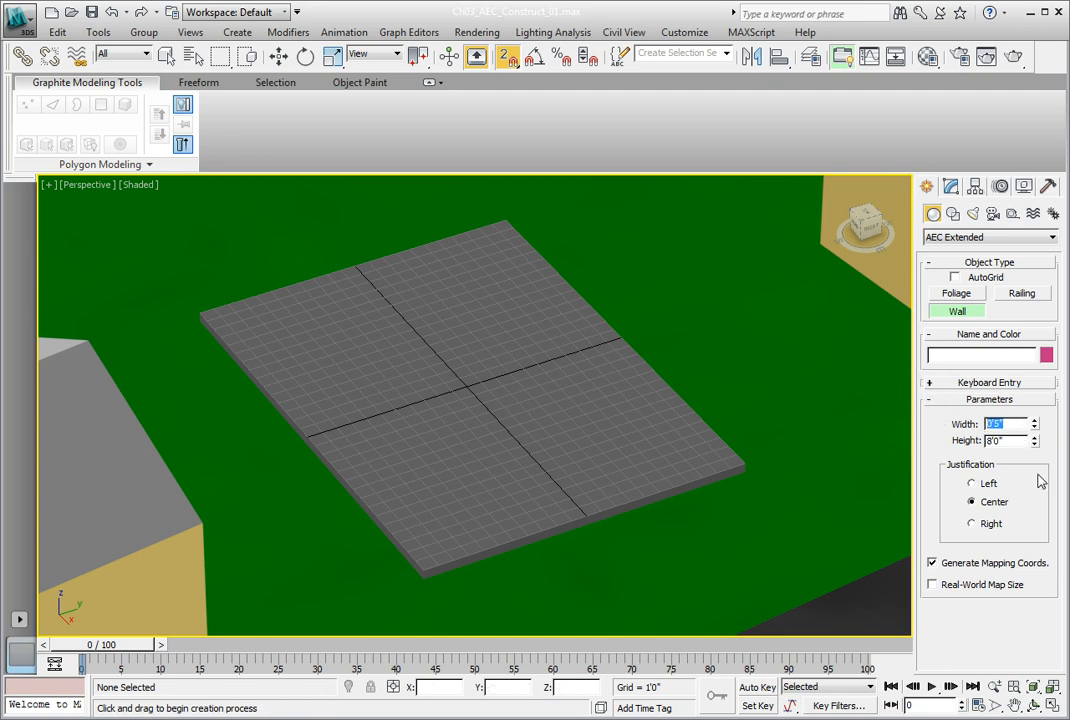
type("6\"")
key("Return")
key("Tab")
type("12")
key("Return")
Step: Draw a closed run of four walls through the slab's corners, weld the end point to the start, and end wall creation
left_click(743, 462)
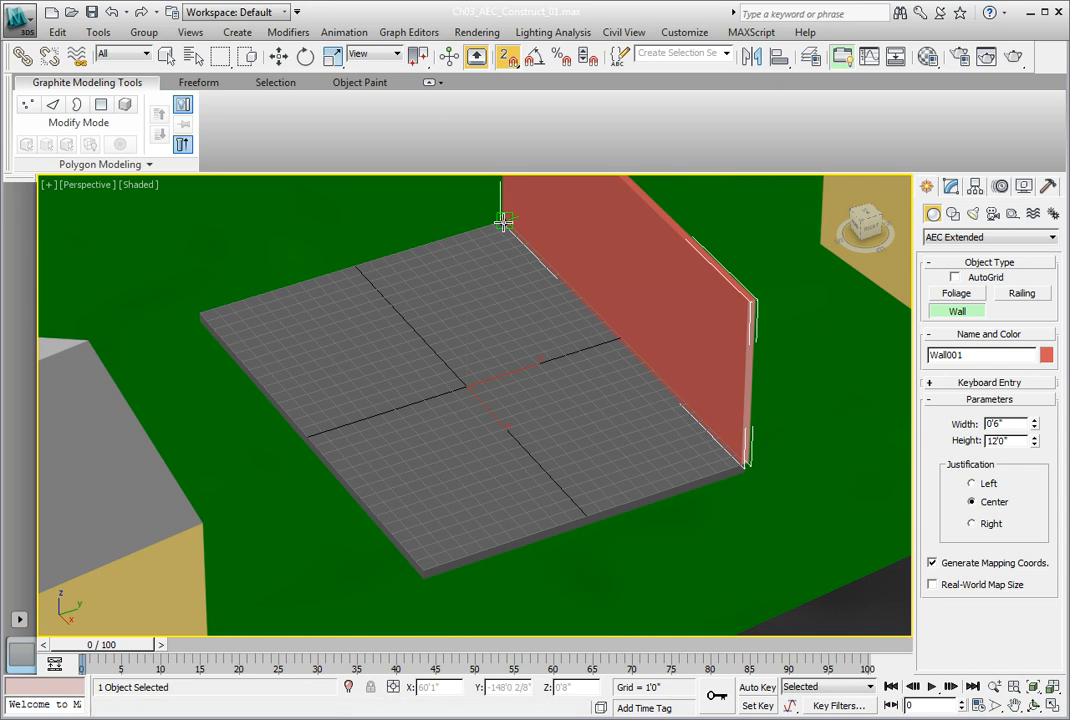
left_click(503, 220)
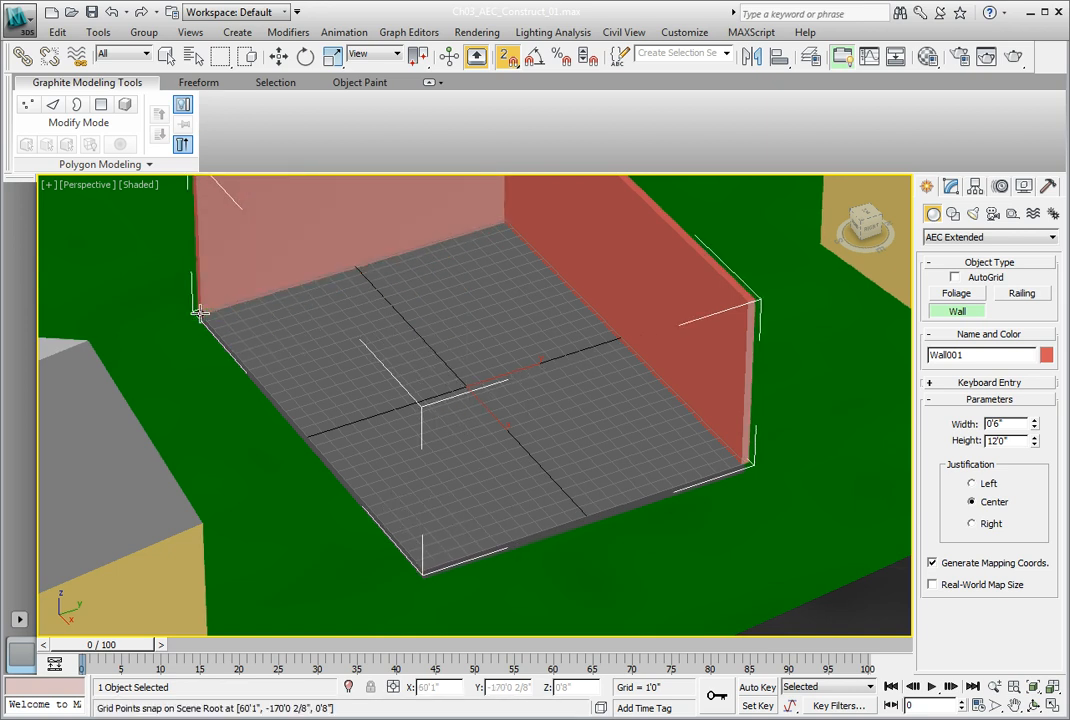
left_click(200, 311)
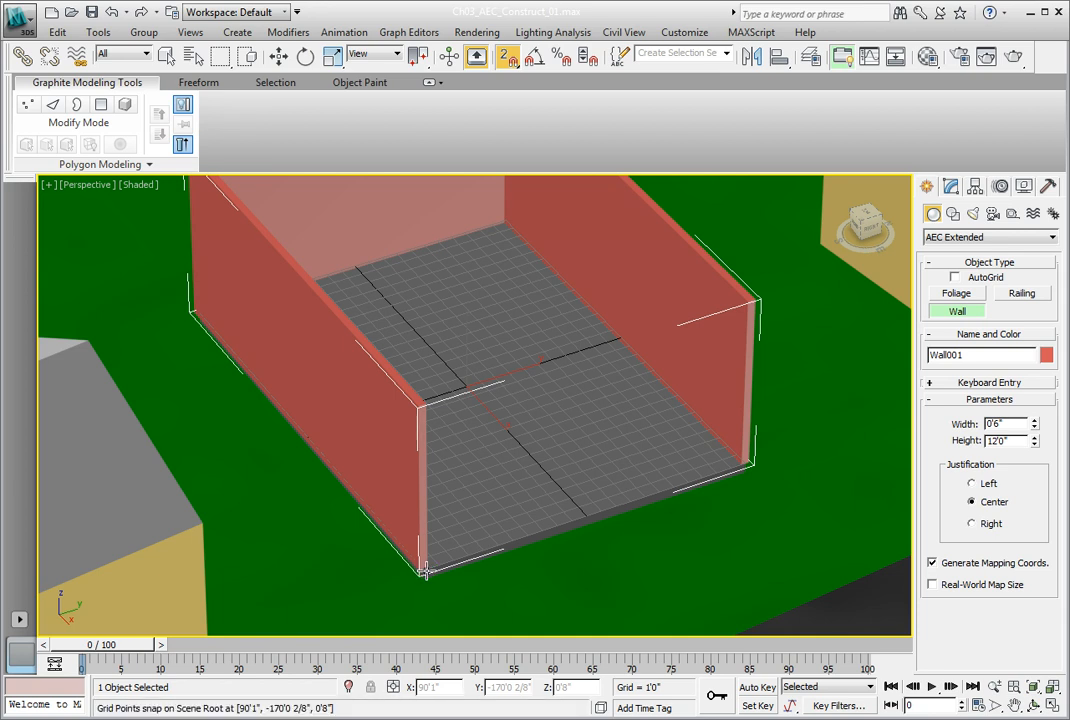
left_click(428, 570)
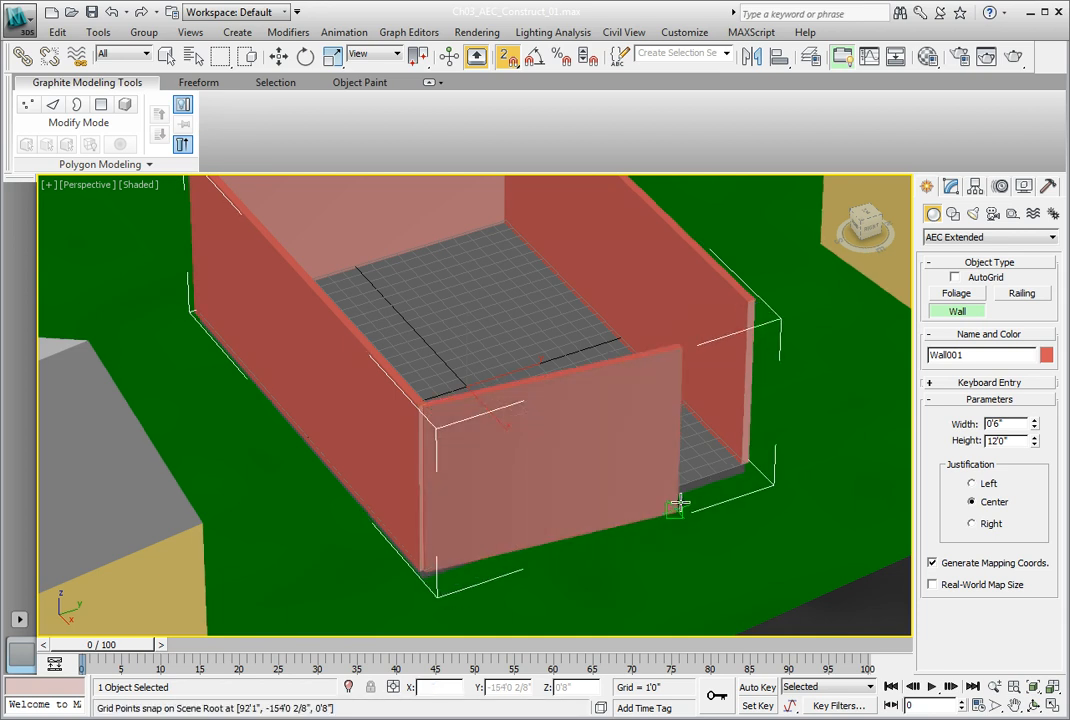
left_click(749, 461)
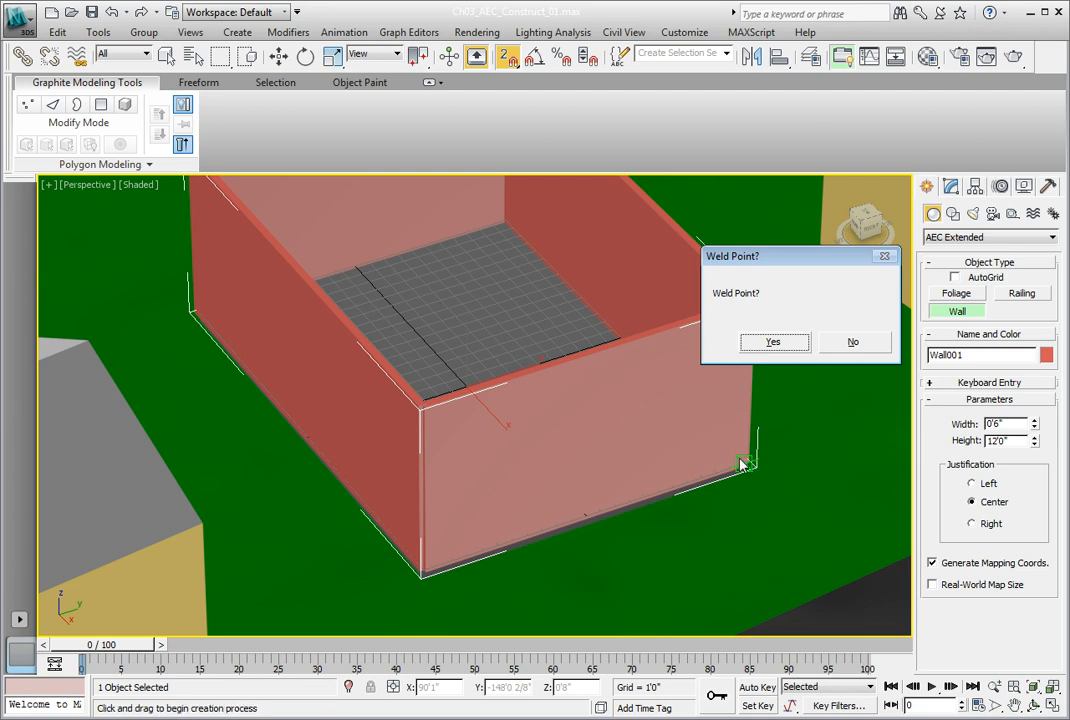
left_click(771, 344)
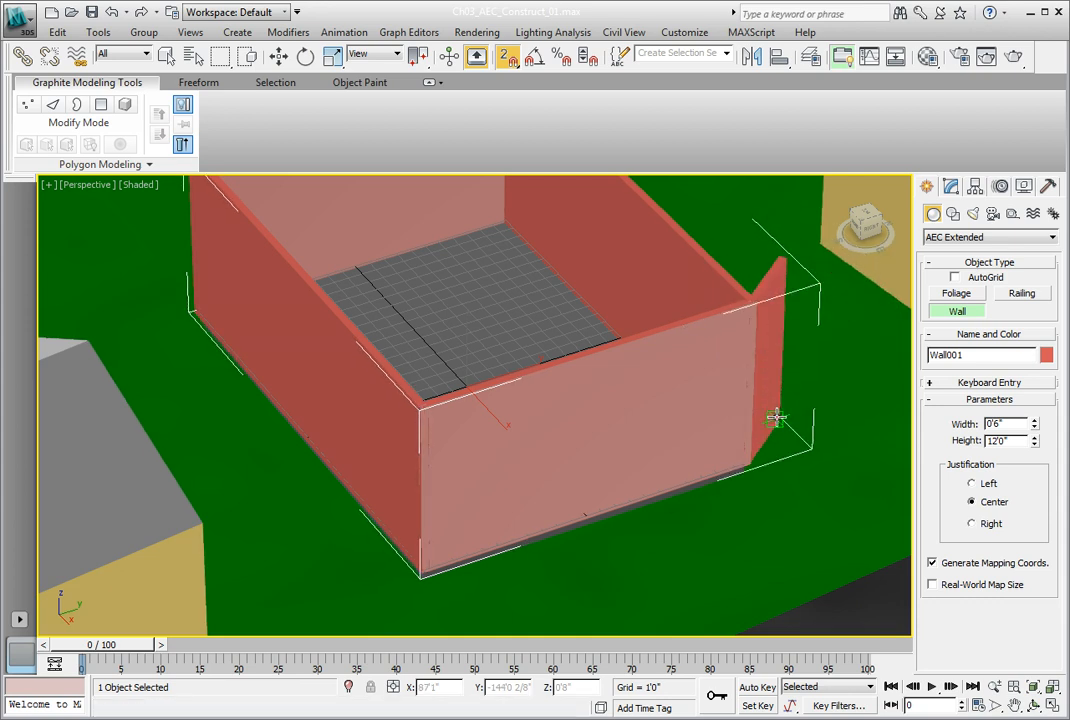
right_click(777, 416)
right_click(778, 419)
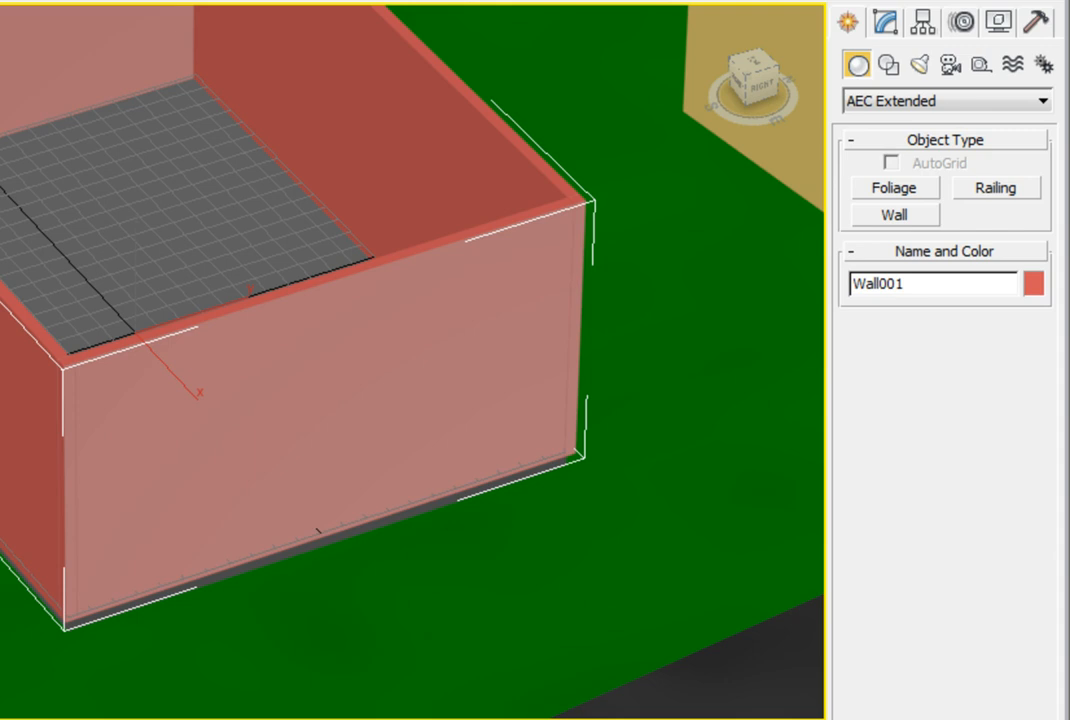
Step: Change the justification of the finished wall object to Right
left_click(884, 22)
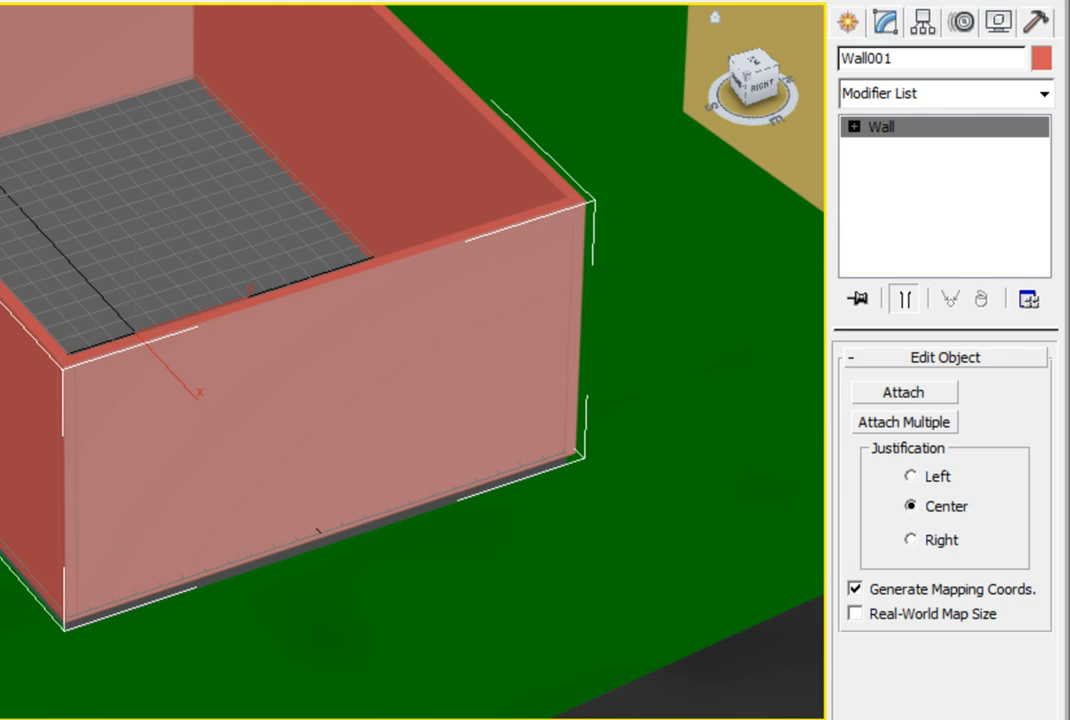
left_click(911, 541)
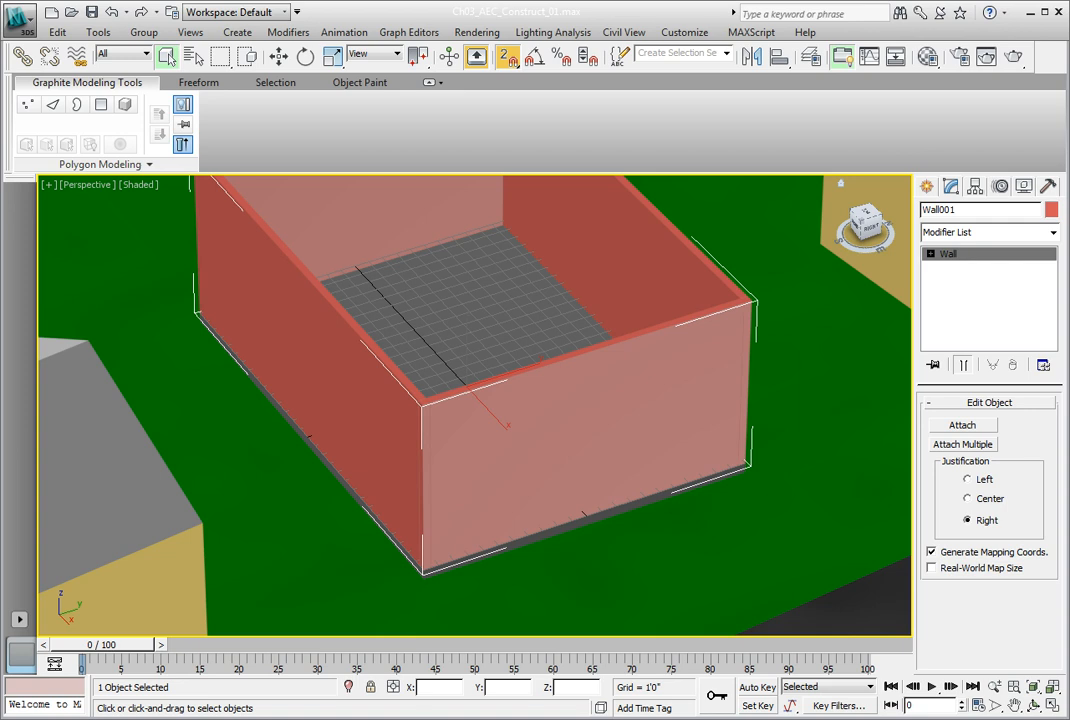
Step: Save the scene as the next incremental file, Ch03_AEC_Construct_02.max, in the CH 03 folder
left_click(27, 35)
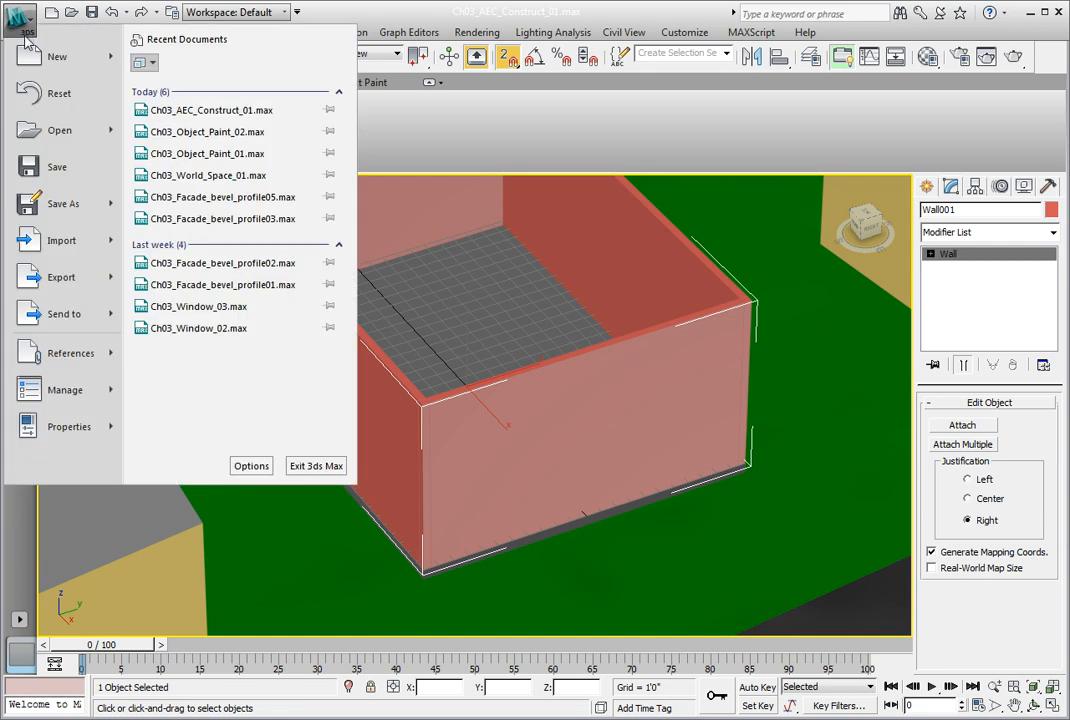
left_click(45, 205)
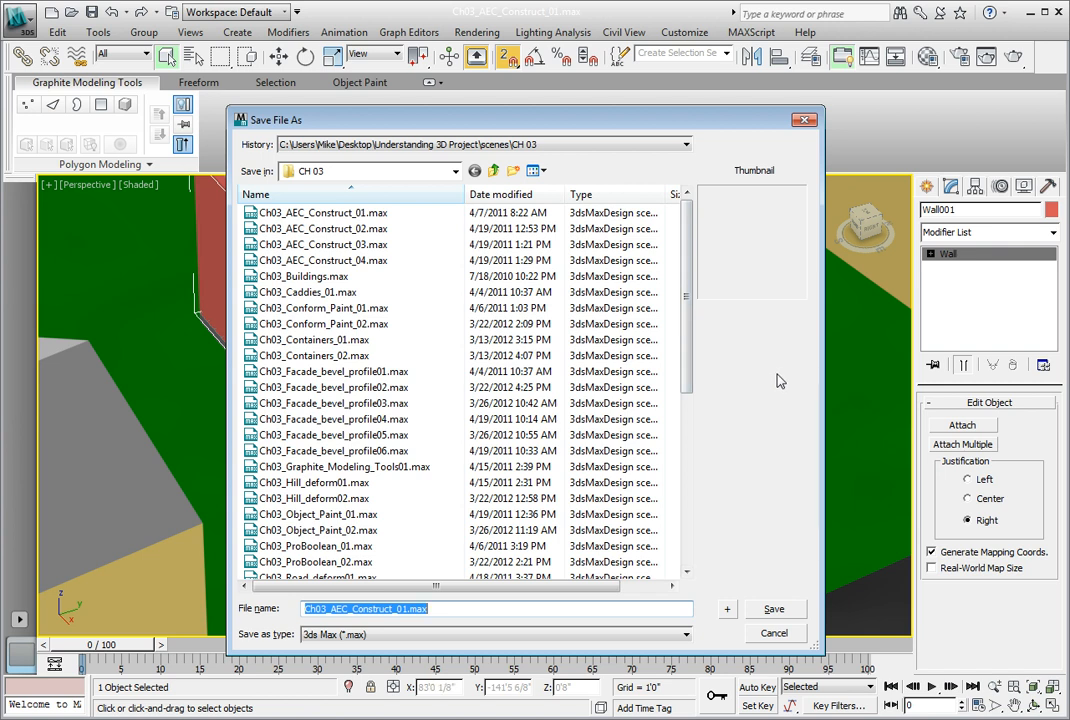
left_click(727, 613)
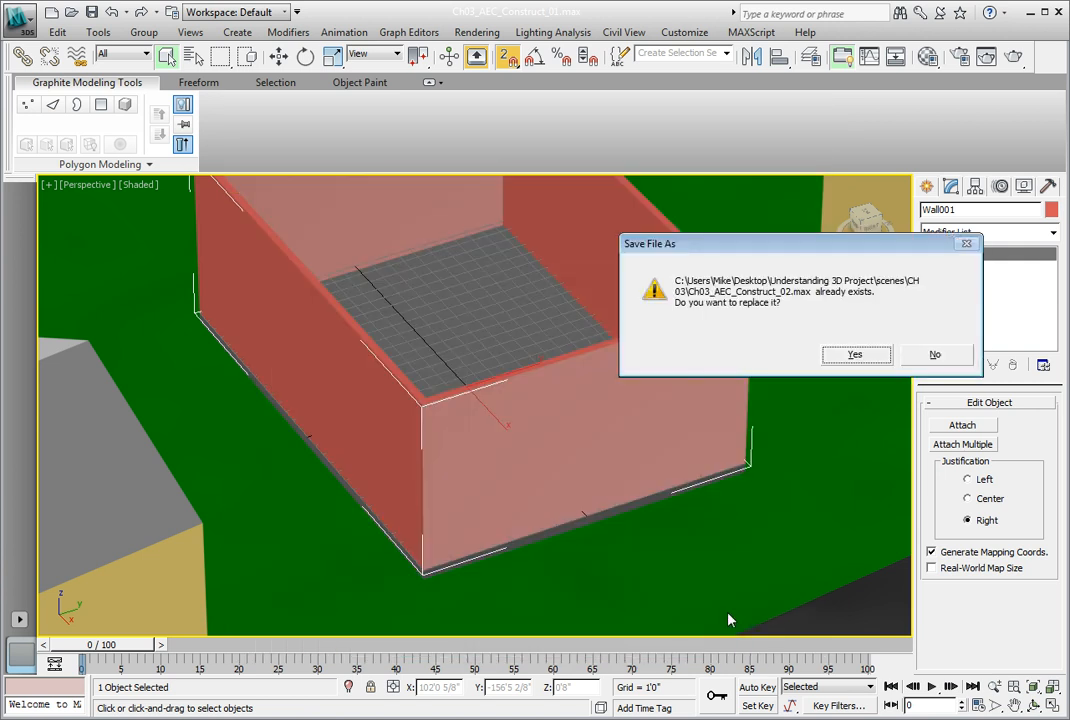